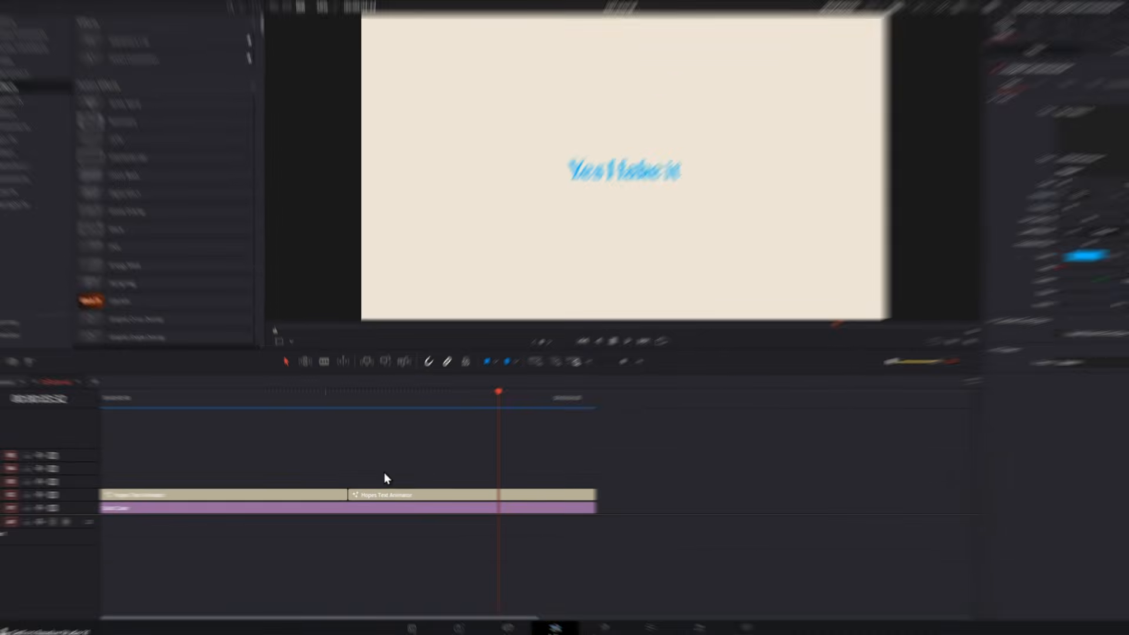
Step: Place an adjustment clip on the track above the first text clip and trim it to that clip's end
drag(167, 411, 115, 404)
drag(126, 64, 106, 634)
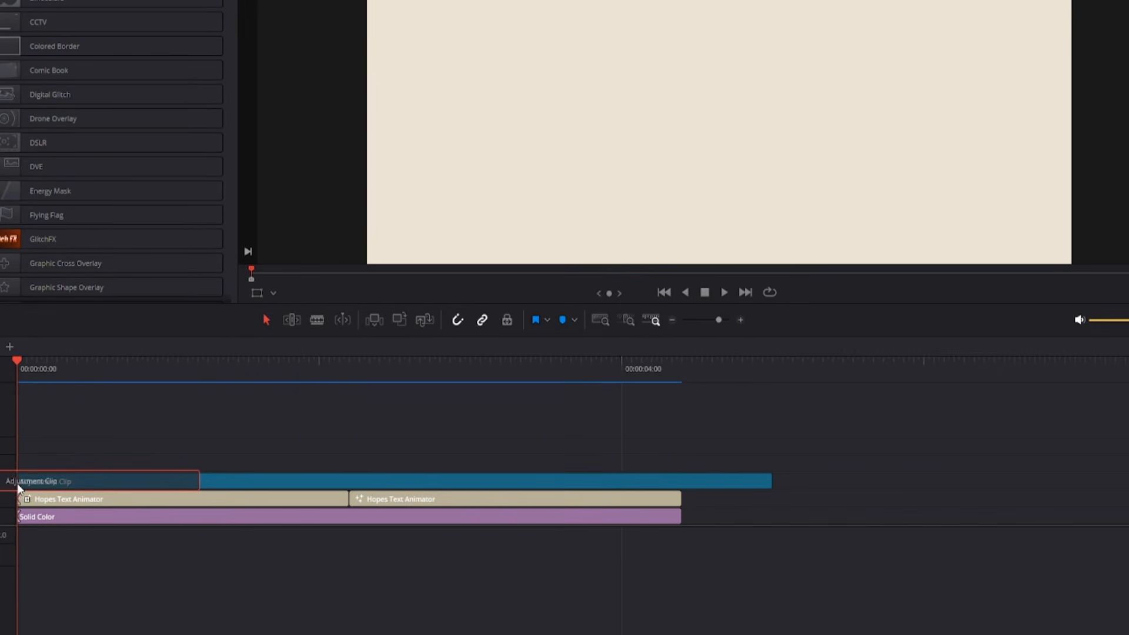
drag(18, 485, 19, 485)
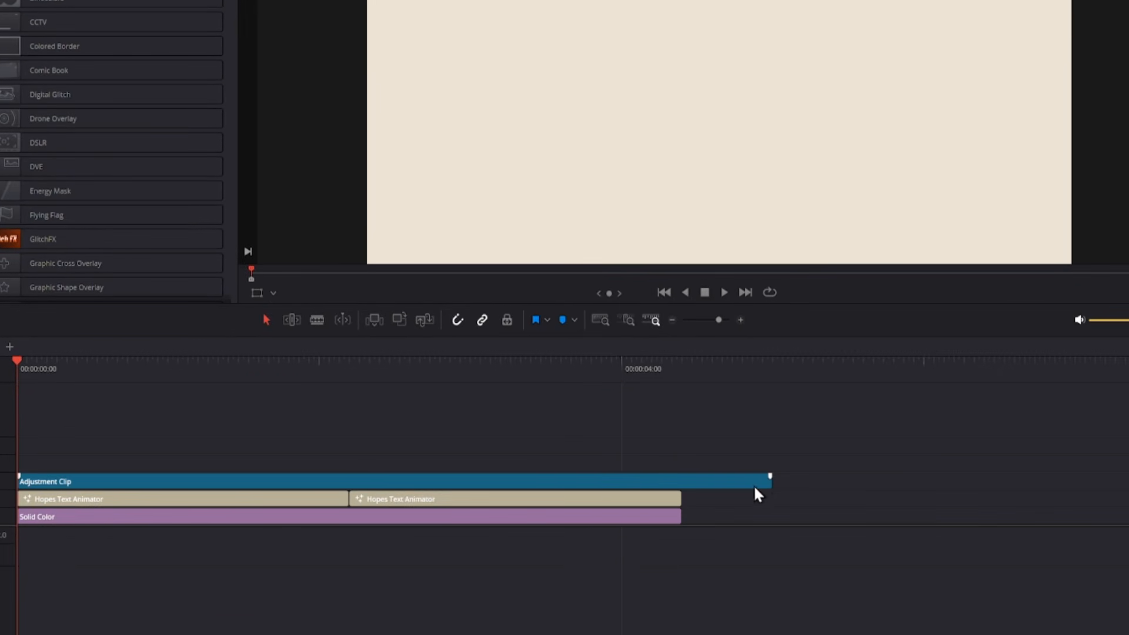
drag(768, 480, 344, 479)
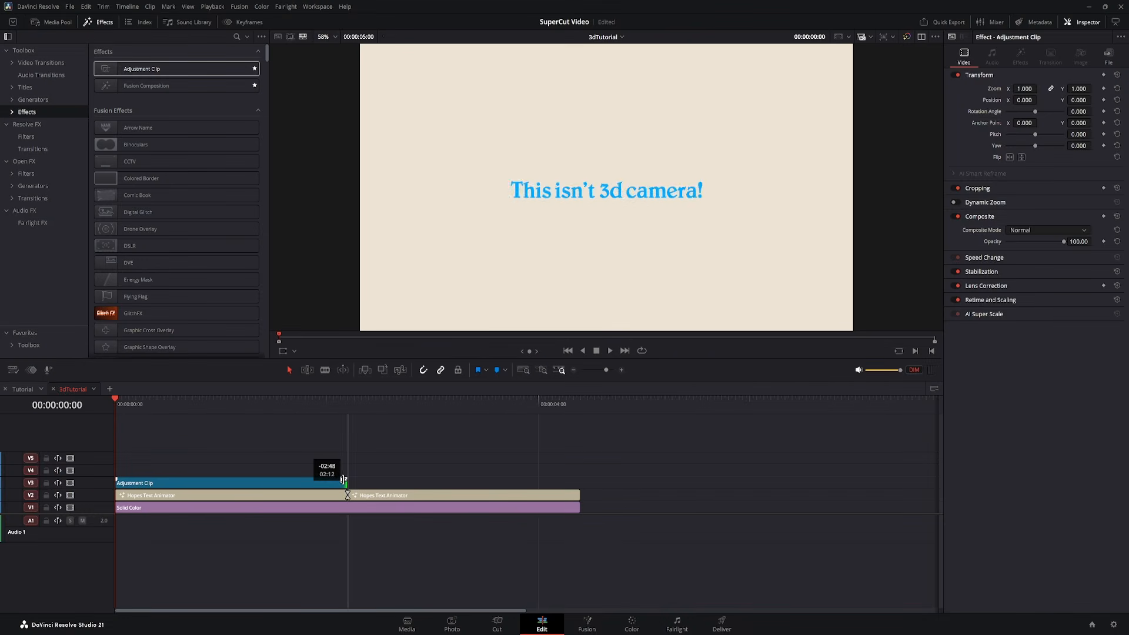
key(space)
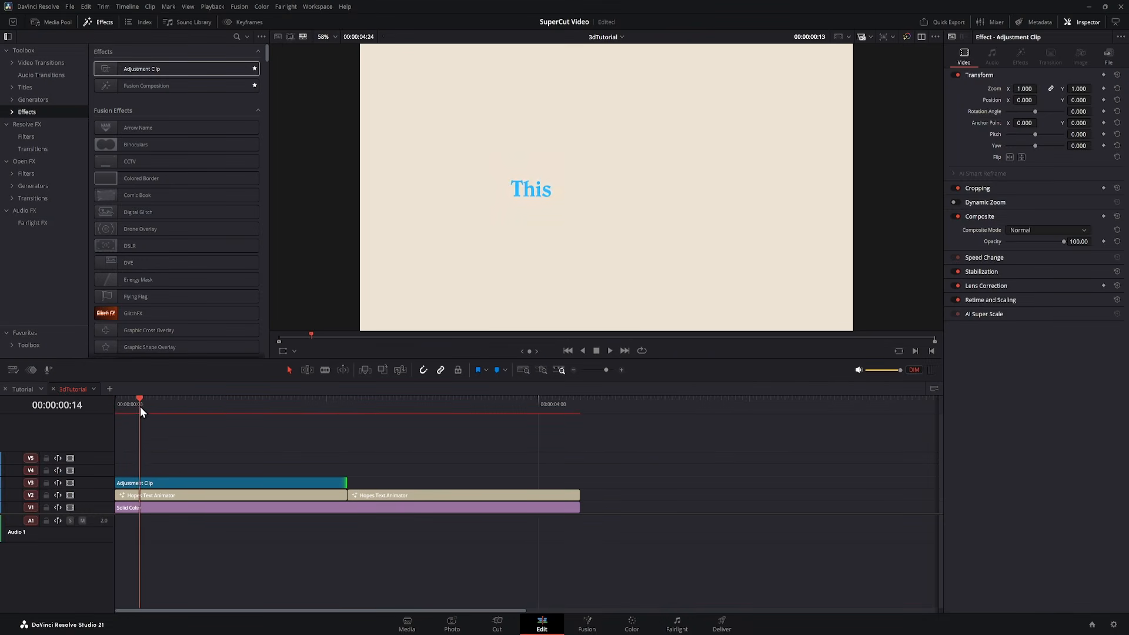
Step: In the Fusion page, add a Transform node to the adjustment clip and set its size to 2.33 at frame 131
click(588, 622)
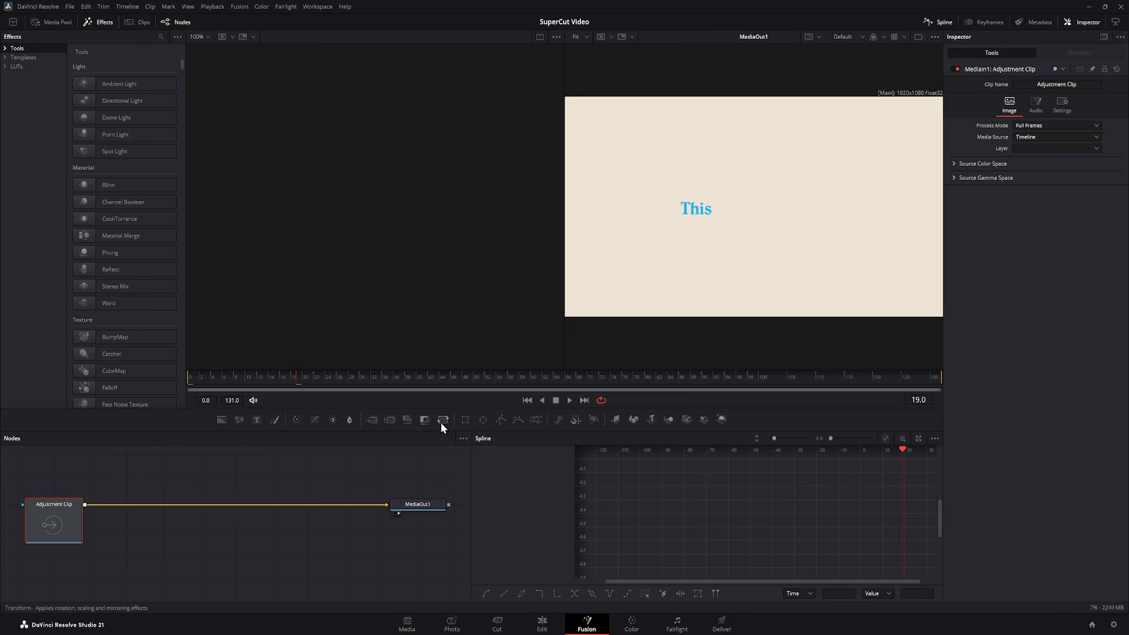
drag(442, 421, 241, 507)
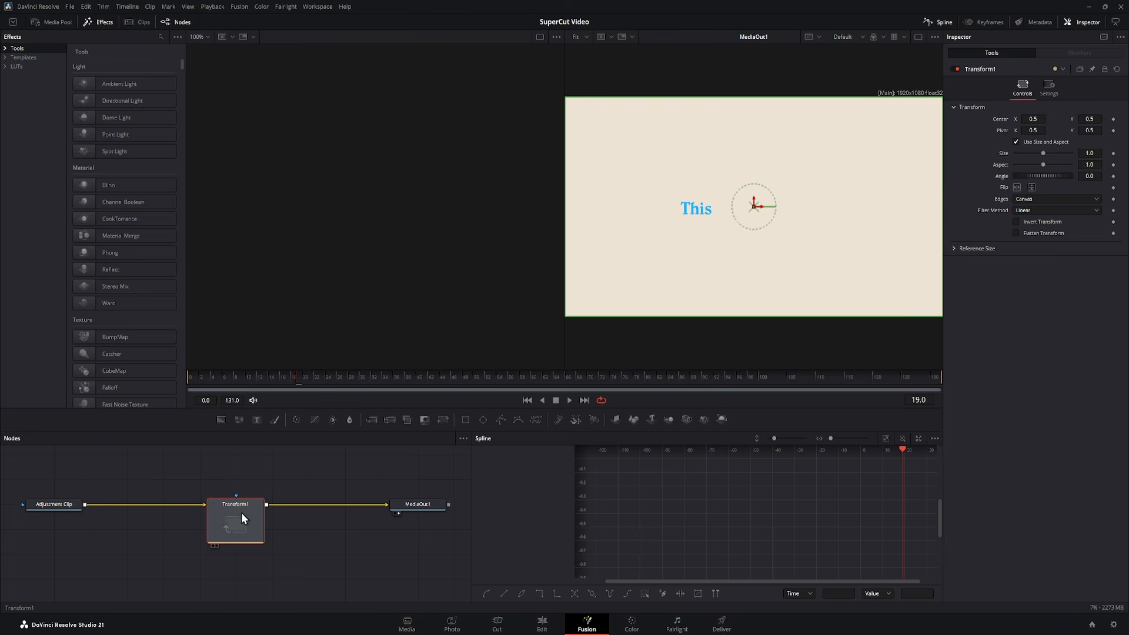
drag(685, 379, 937, 378)
click(919, 37)
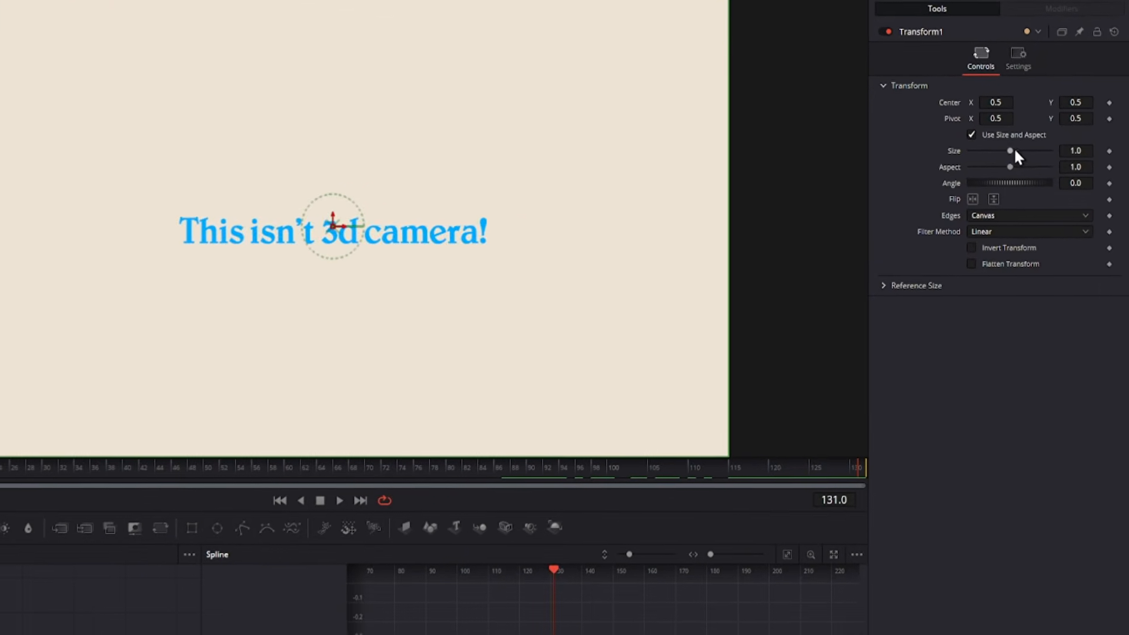
drag(1037, 152, 1024, 149)
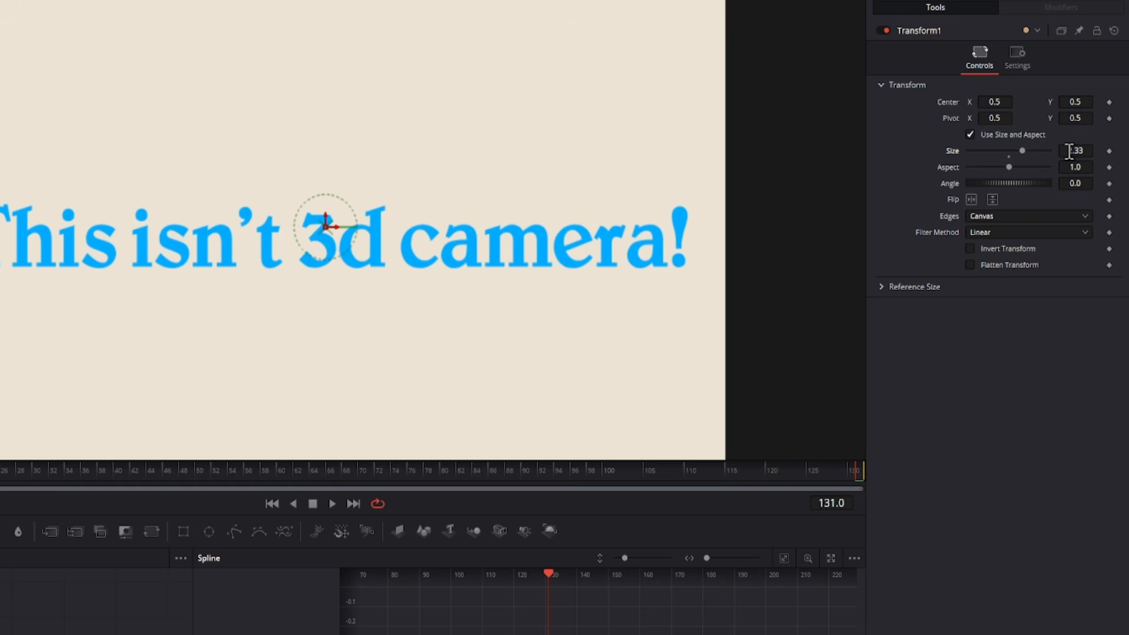
Step: Keyframe Transform1's Pivot near the end of the text at frame 131 and at X 0.243 at frame 7
click(1109, 118)
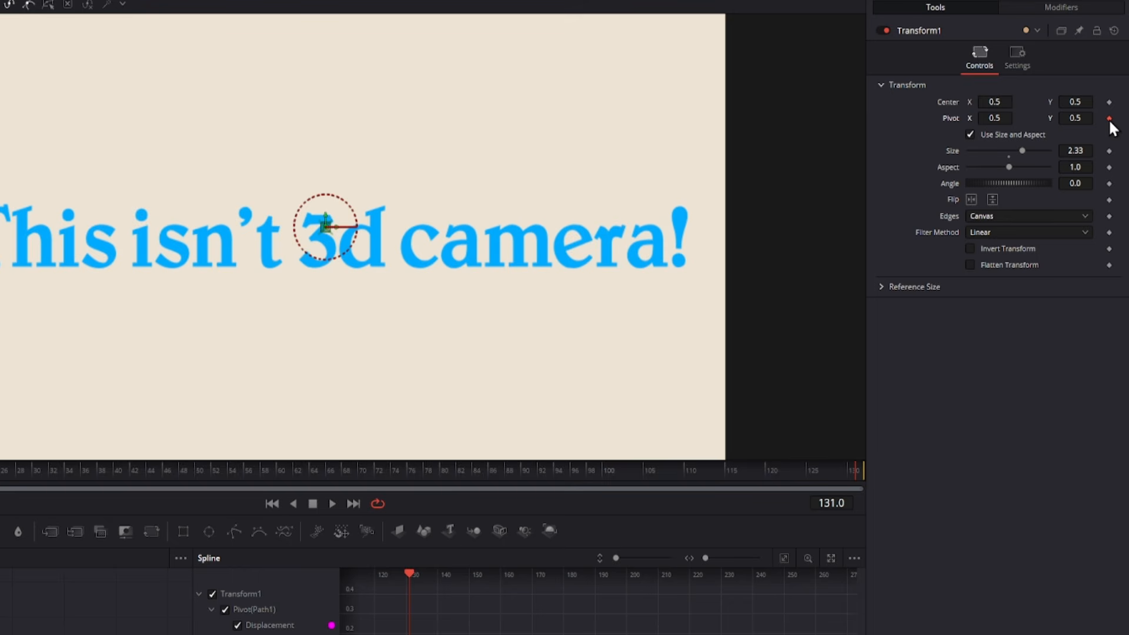
drag(987, 118, 1117, 118)
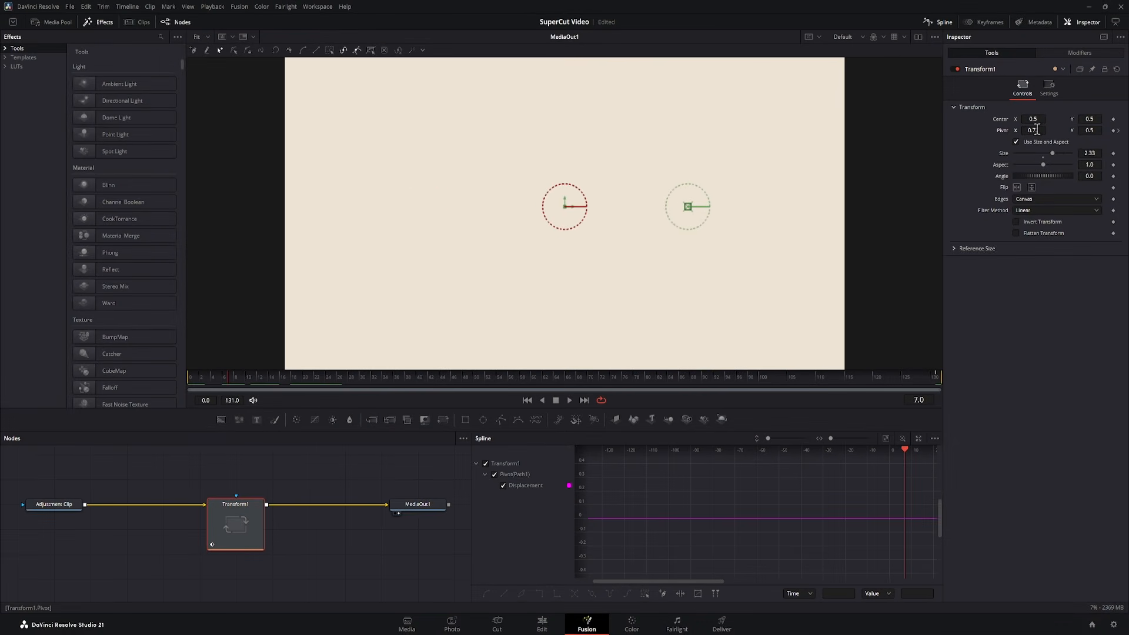
drag(1033, 130, 823, 130)
Step: Smooth Transform1's pivot displacement curve, give it a long ease-out, and play it back
click(885, 438)
click(659, 593)
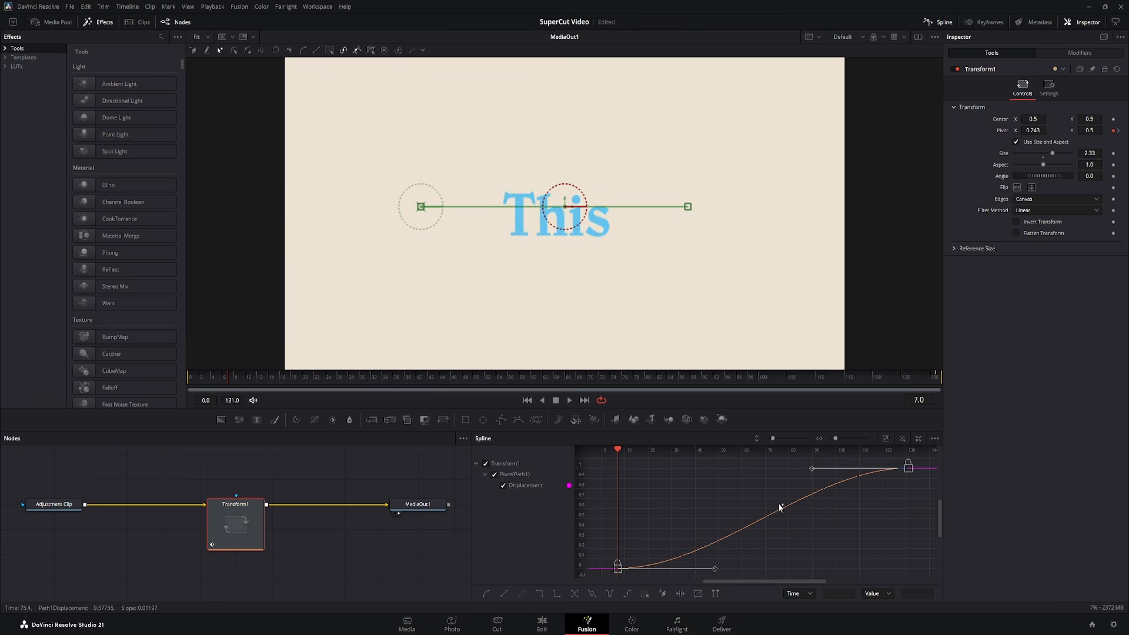
key(space)
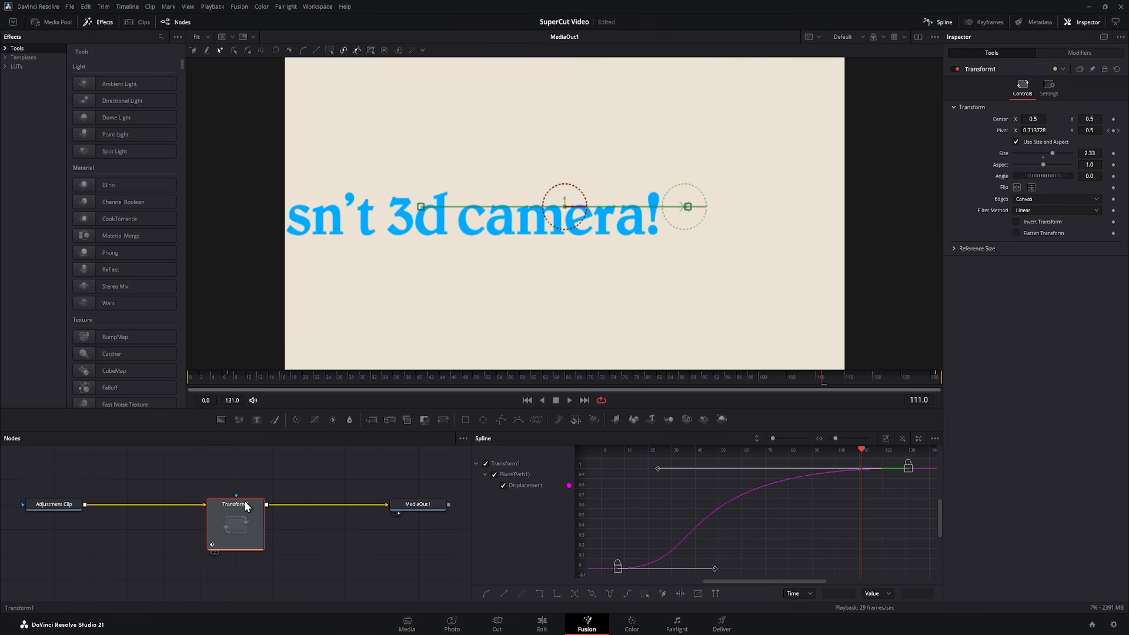
Step: Add a second Transform after Transform1 and keyframe its Center Y from 0.5 at frame 44 to 1.349 at frame 130
drag(203, 507, 135, 509)
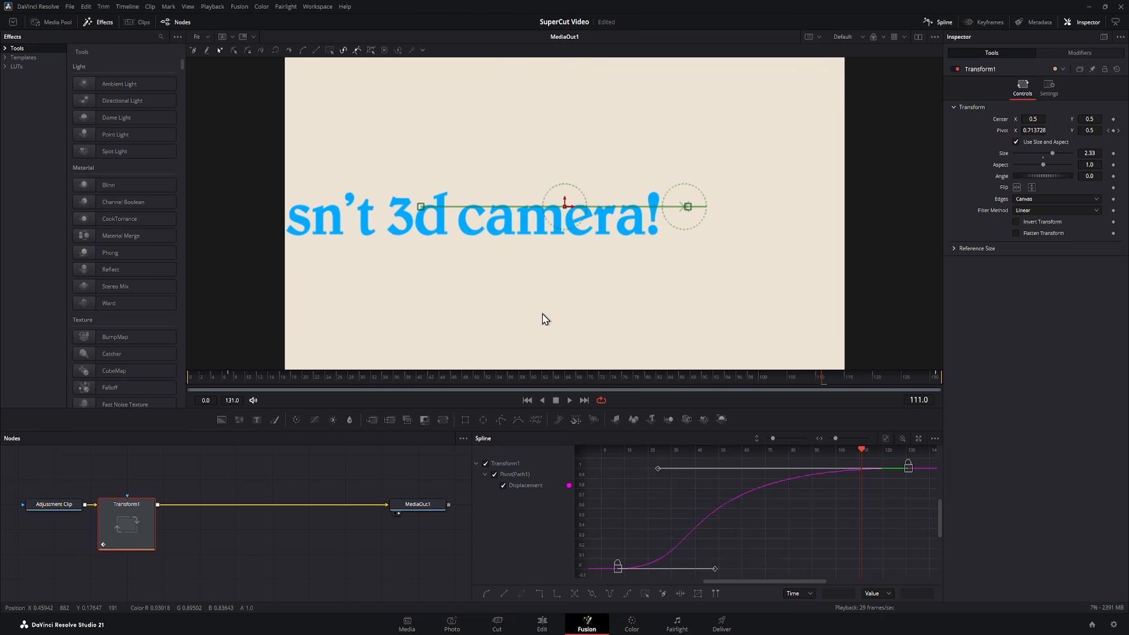
click(443, 419)
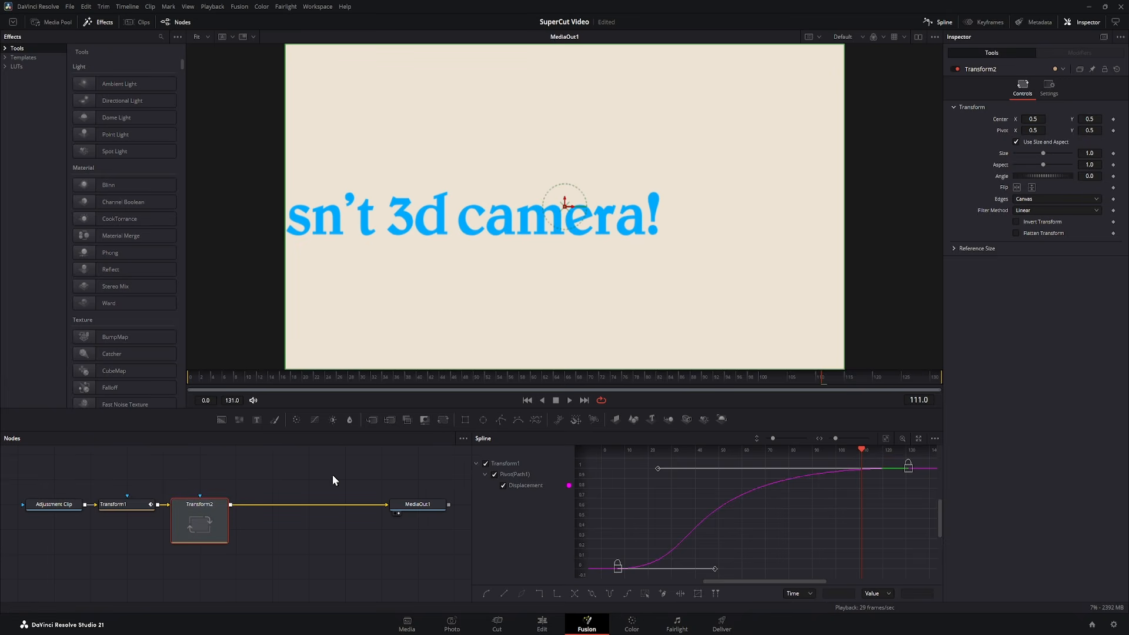
drag(385, 382, 442, 382)
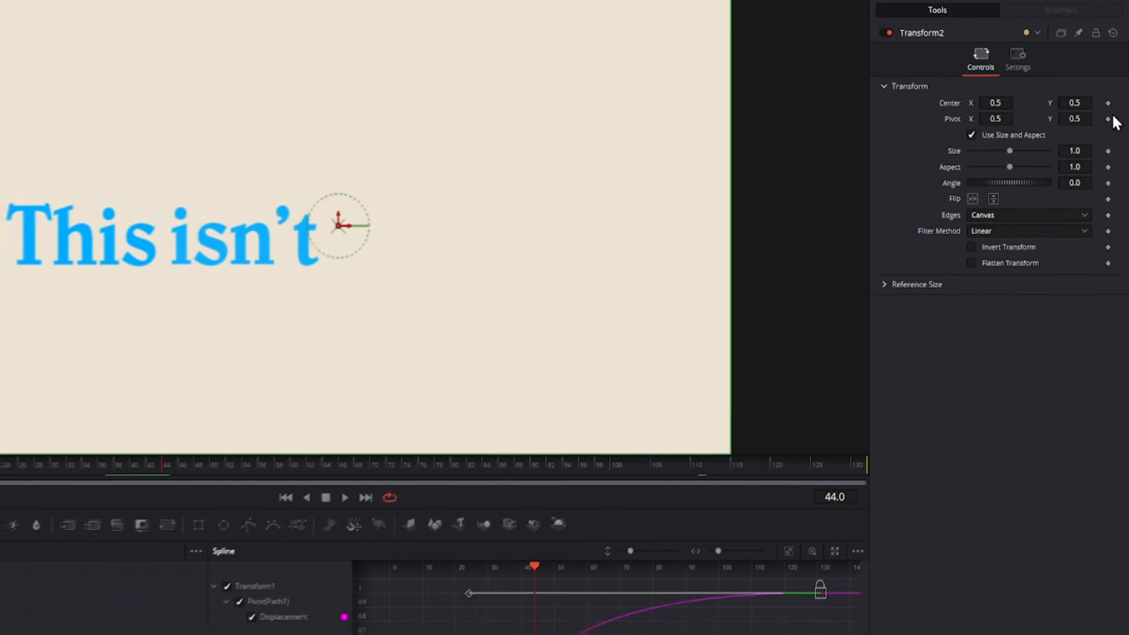
click(1108, 103)
click(830, 474)
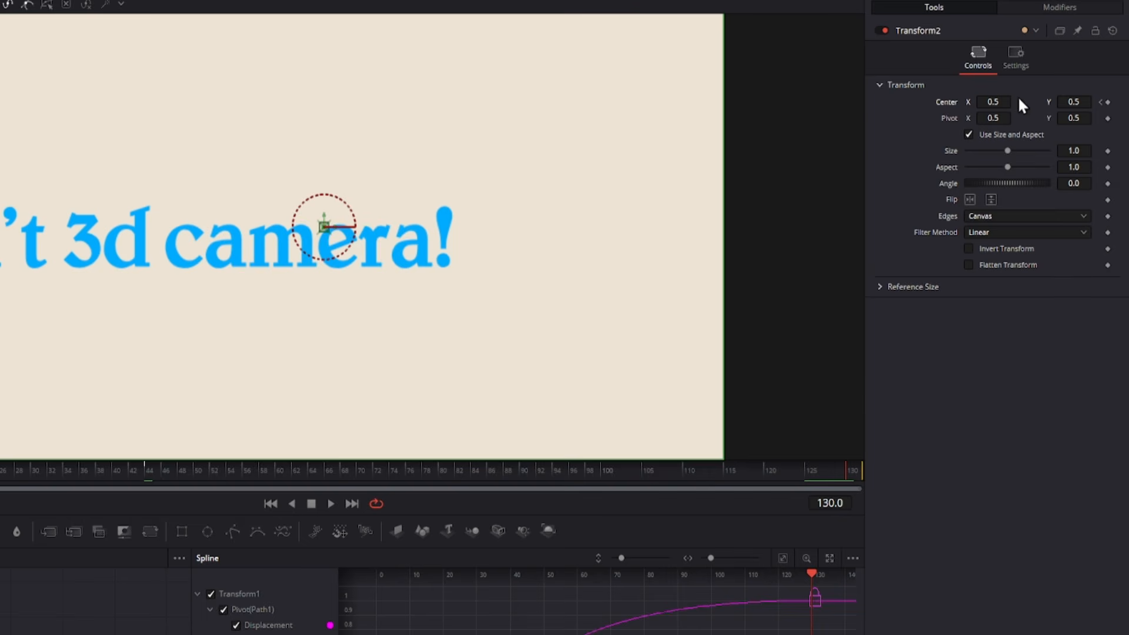
mouse_move(1060, 106)
mouse_down()
mouse_move(1122, 106)
mouse_move(1035, 103)
mouse_move(1071, 103)
mouse_up()
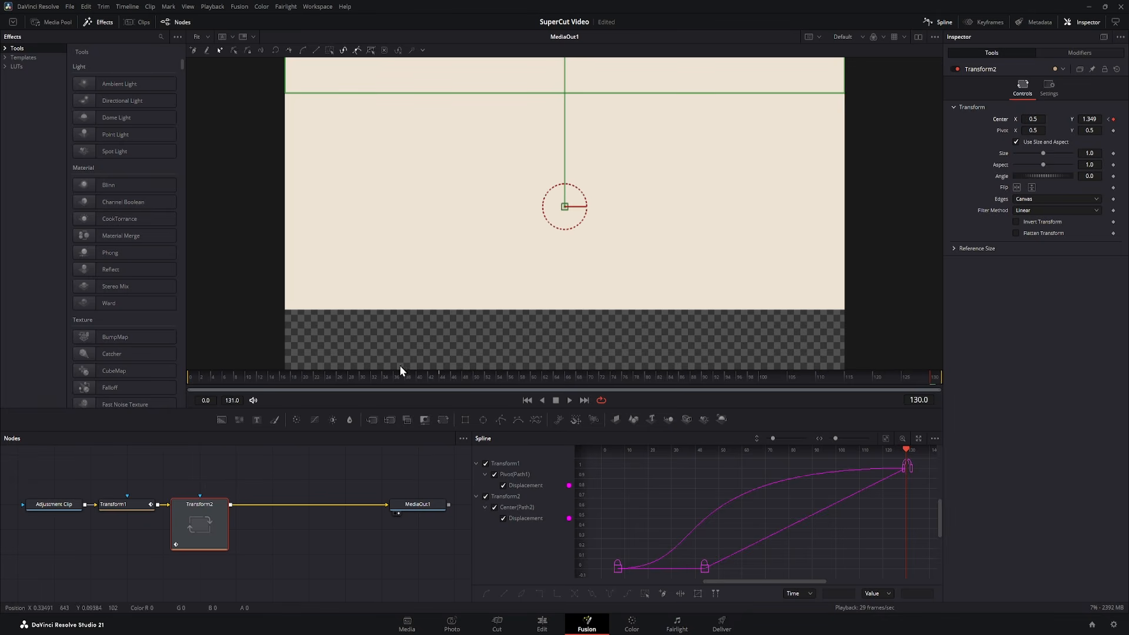
Step: Add a Background node, sample its color from the beige canvas, and merge it with Transform2's output
drag(304, 468, 325, 470)
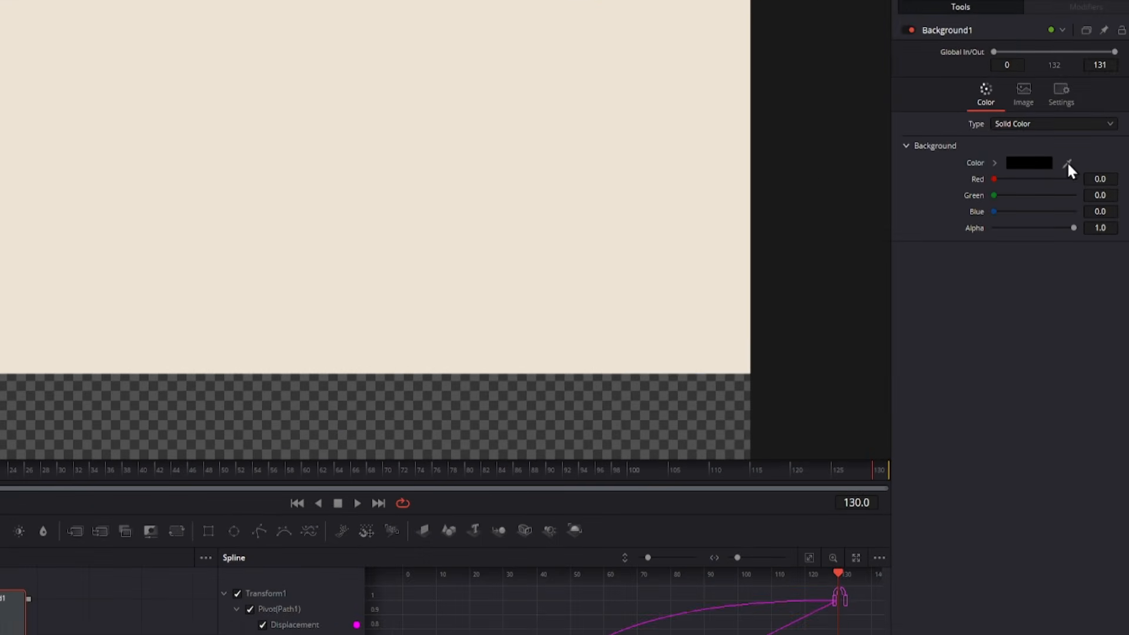
drag(1066, 162, 597, 200)
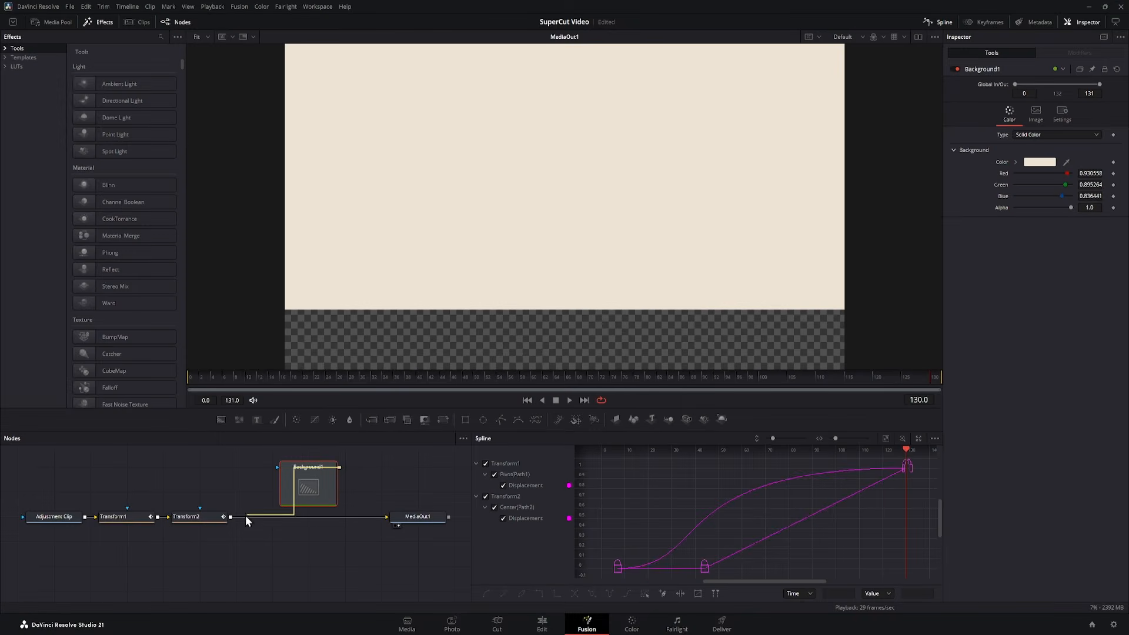
drag(245, 515, 230, 518)
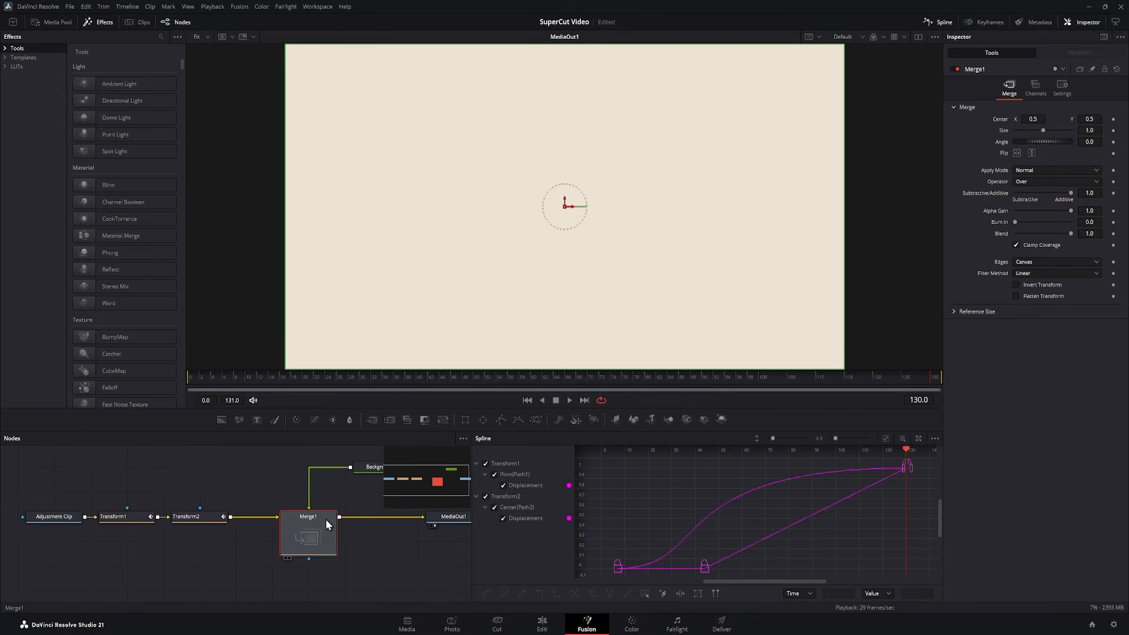
drag(351, 492, 241, 498)
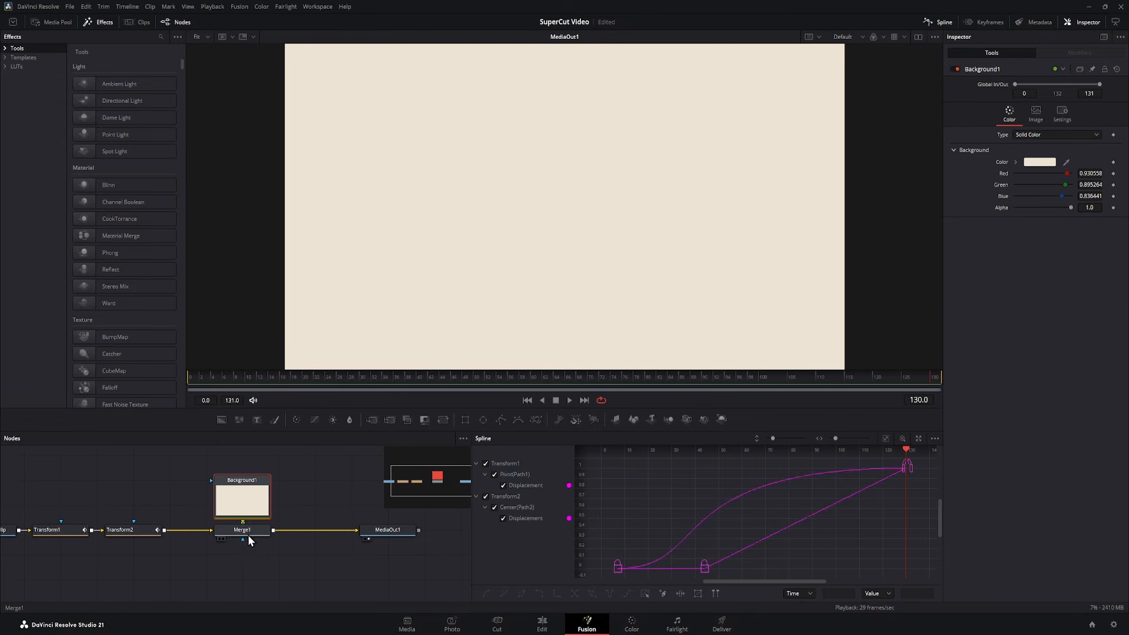
Step: Set the Merge1 node's operator to Under
click(244, 530)
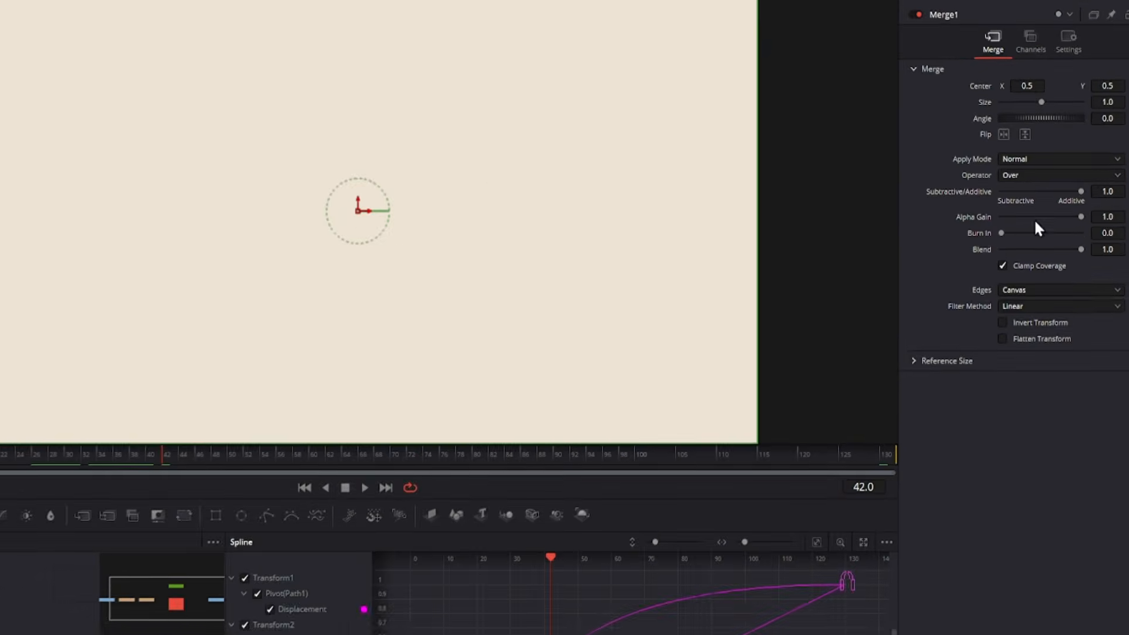
click(1058, 179)
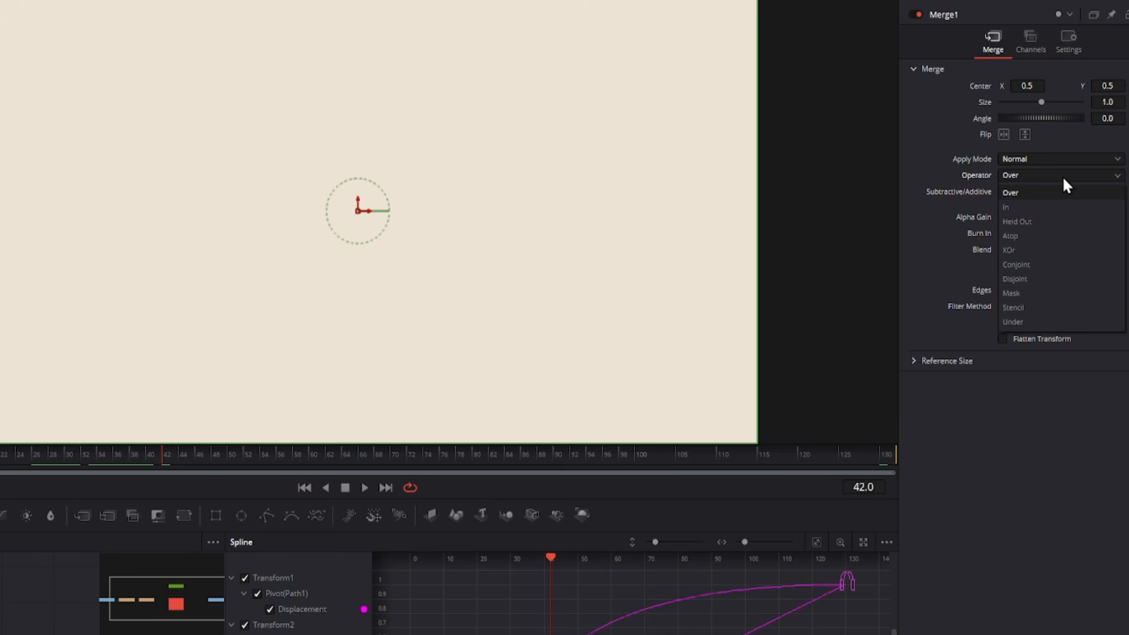
click(1025, 321)
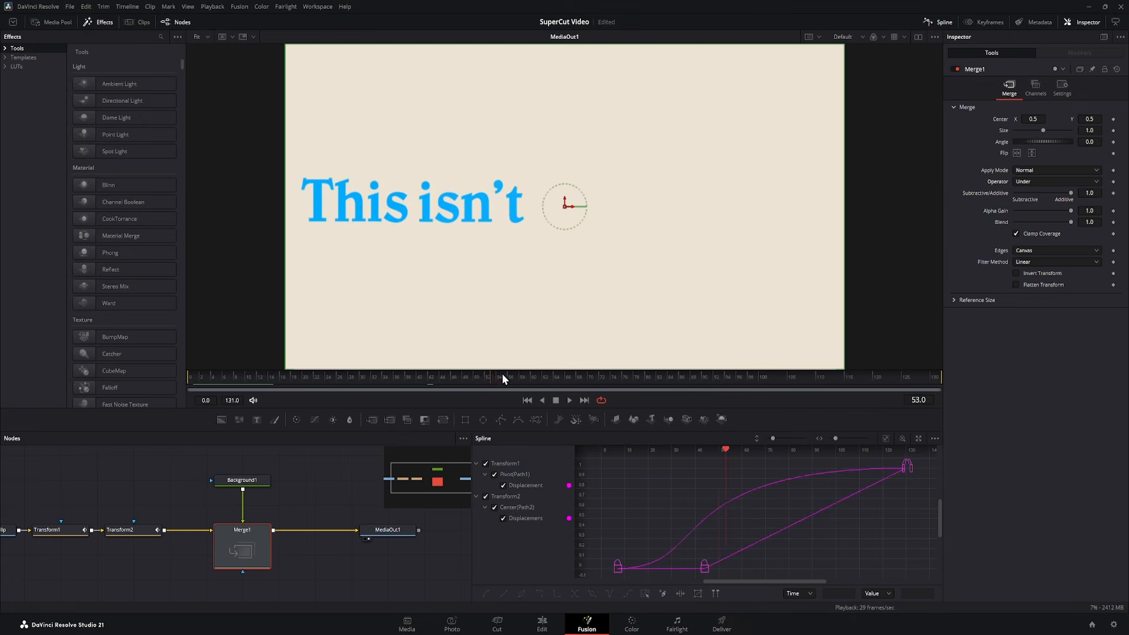
Step: Isolate Transform2's center displacement curve from the Transform1 curve and adjust its easing
drag(651, 366, 597, 360)
click(502, 488)
click(503, 485)
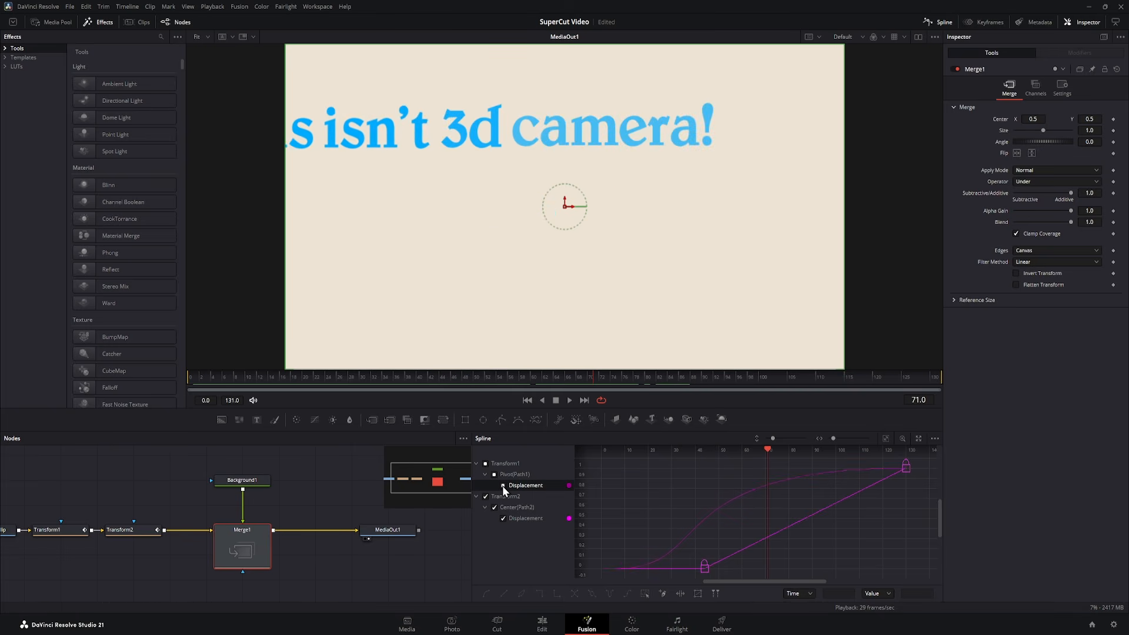
drag(836, 508, 895, 565)
drag(772, 538, 881, 565)
Step: Play back the first text animation in the Edit page from near the timeline's start
key(space)
key(space)
key(space)
key(space)
key(space)
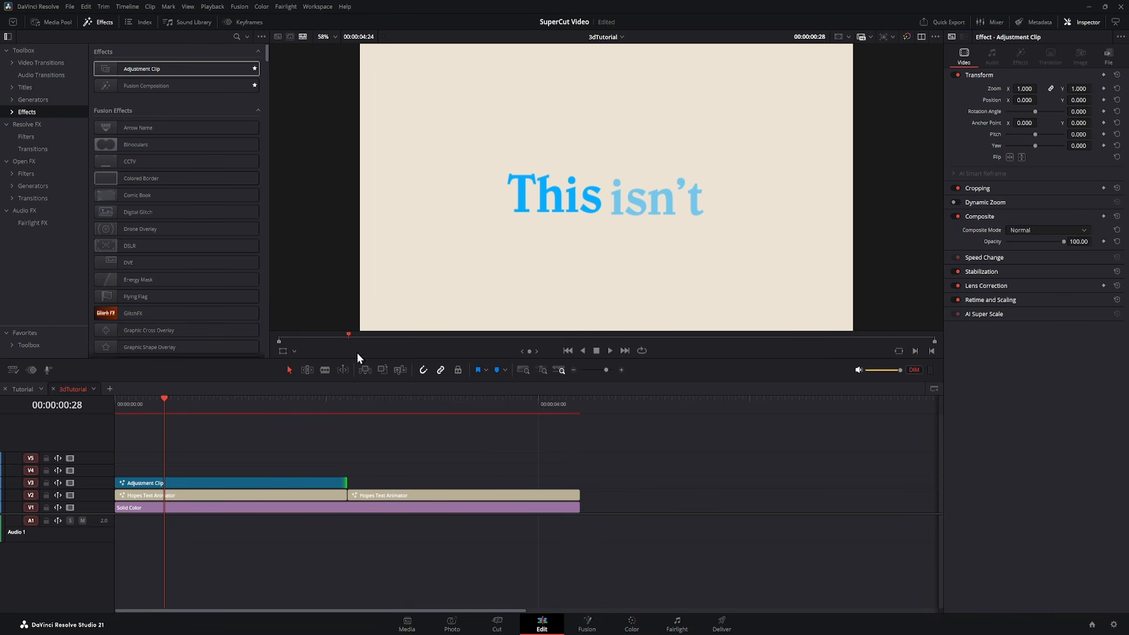
click(122, 403)
key(space)
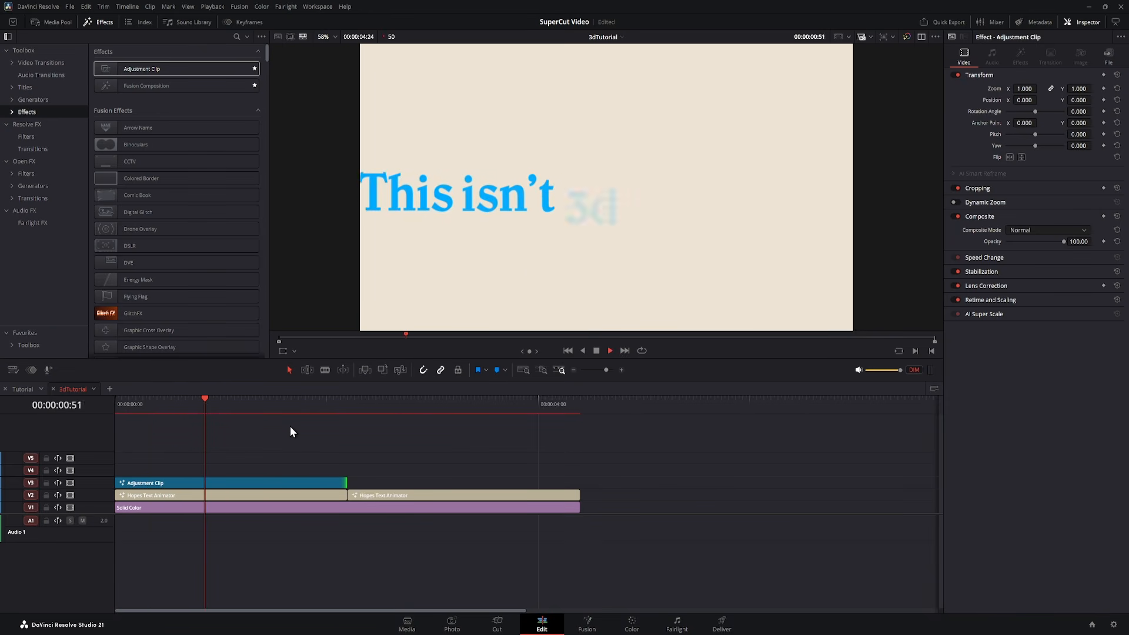
Step: Place another adjustment clip above the second text clip, split it at that clip's end, and delete the excess
click(348, 406)
drag(144, 69, 347, 488)
click(582, 406)
key(ctrl+b)
click(619, 492)
key(Delete)
Step: In the Fusion page, add a Transform node to the second adjustment clip and set its size to 3.03
click(362, 406)
click(597, 628)
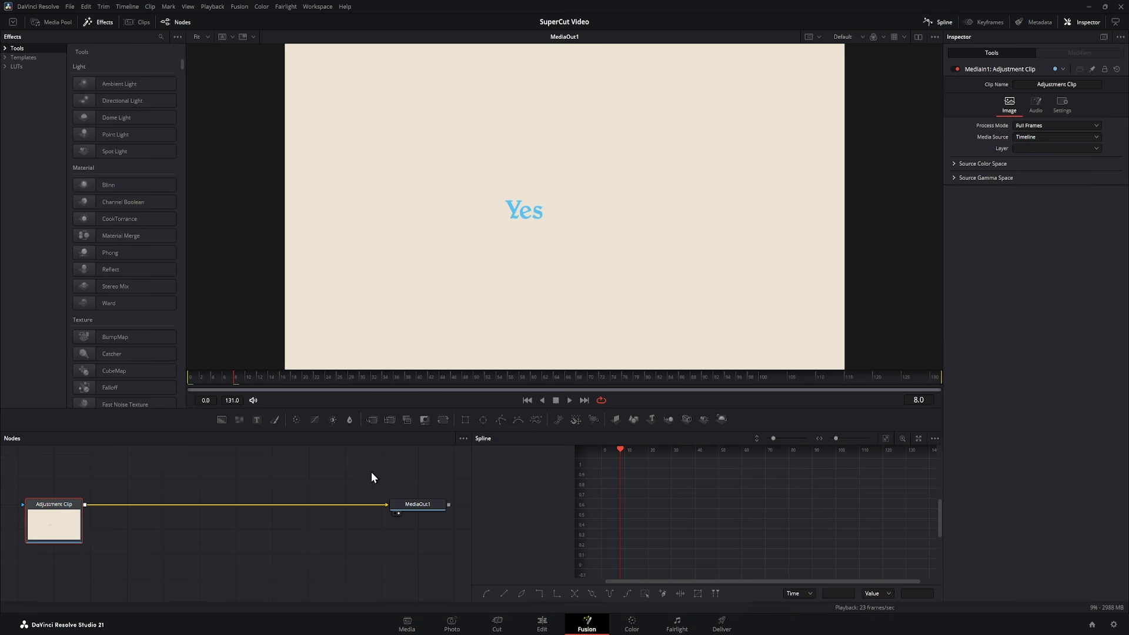
click(443, 421)
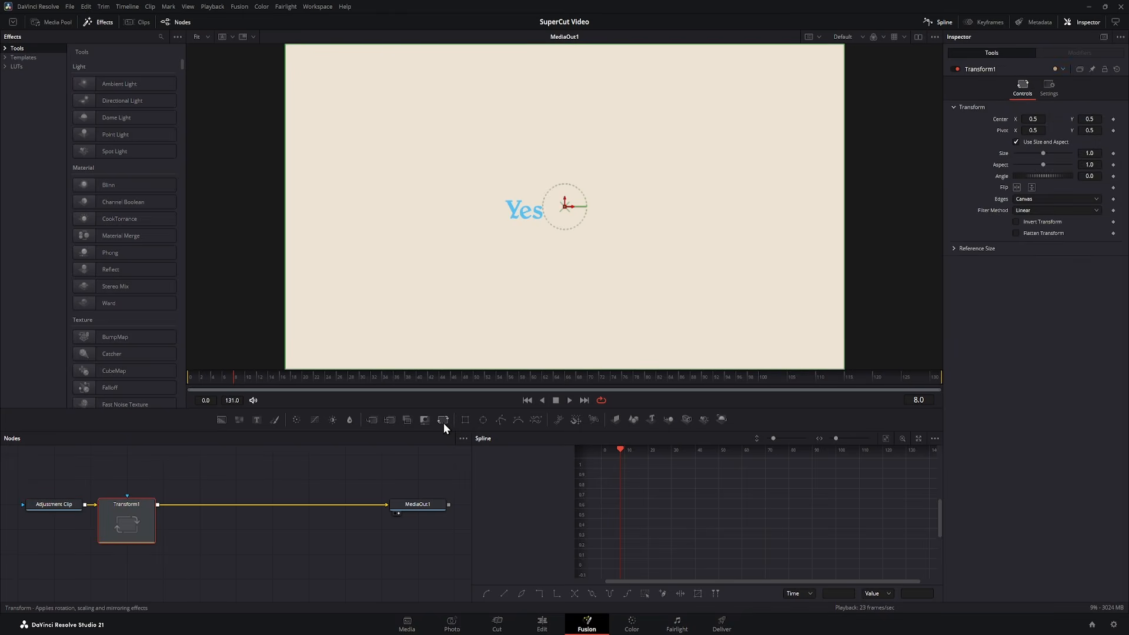
click(626, 376)
drag(1043, 154, 1057, 150)
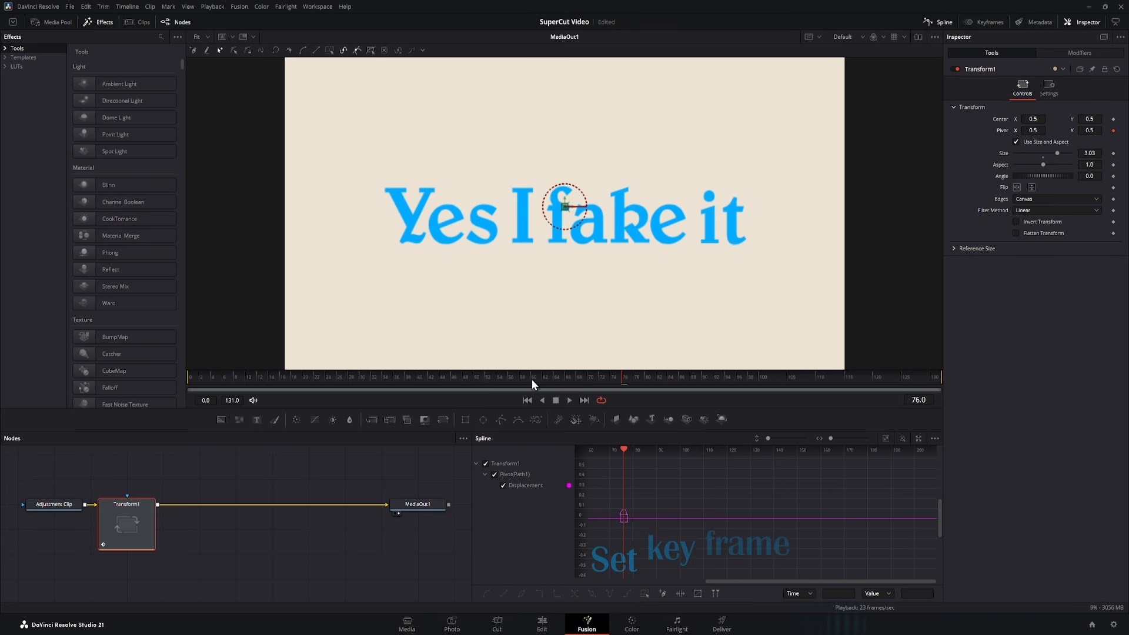
Step: Undo the pivot keyframe at frame 76 and keyframe the Pivot at frame 131 instead
key(ctrl+z)
drag(620, 379, 941, 385)
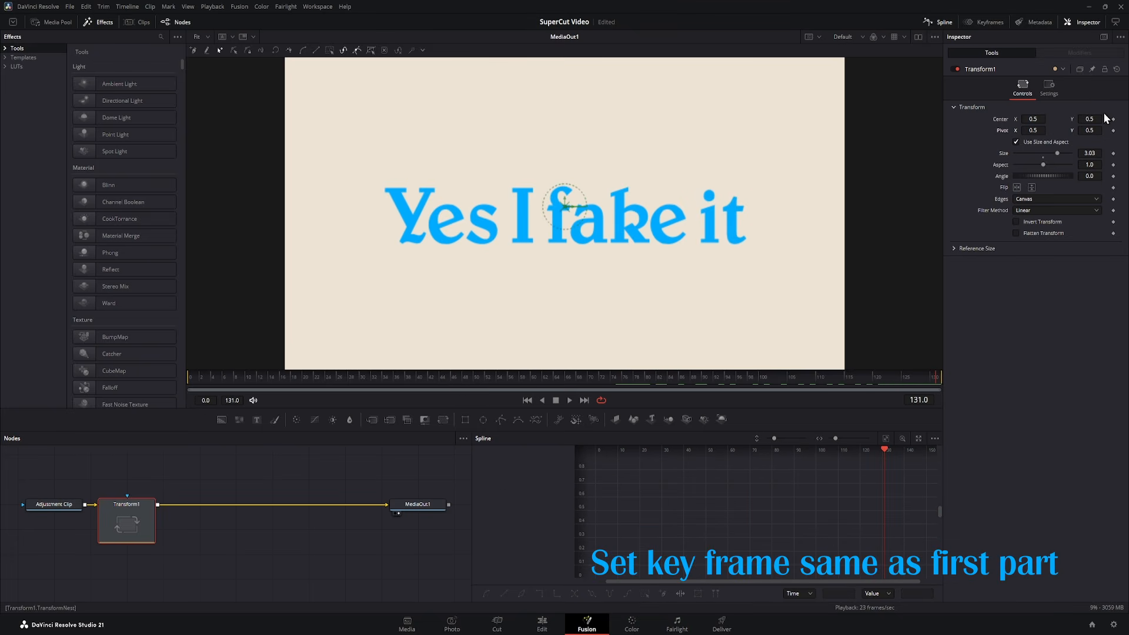
click(1113, 130)
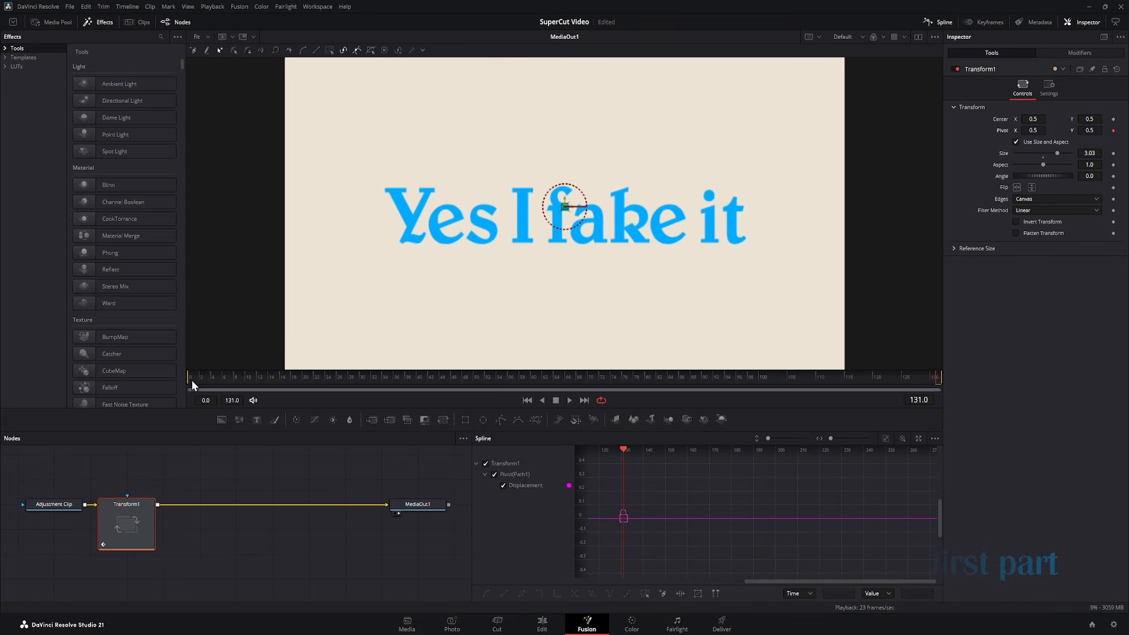
Step: Keyframe the Pivot X at 0.397 near the clip's start and toward the end of the text at frame 131
key(Home)
drag(1090, 130, 1102, 130)
key(ctrl+z)
drag(1033, 131, 502, 230)
click(1118, 130)
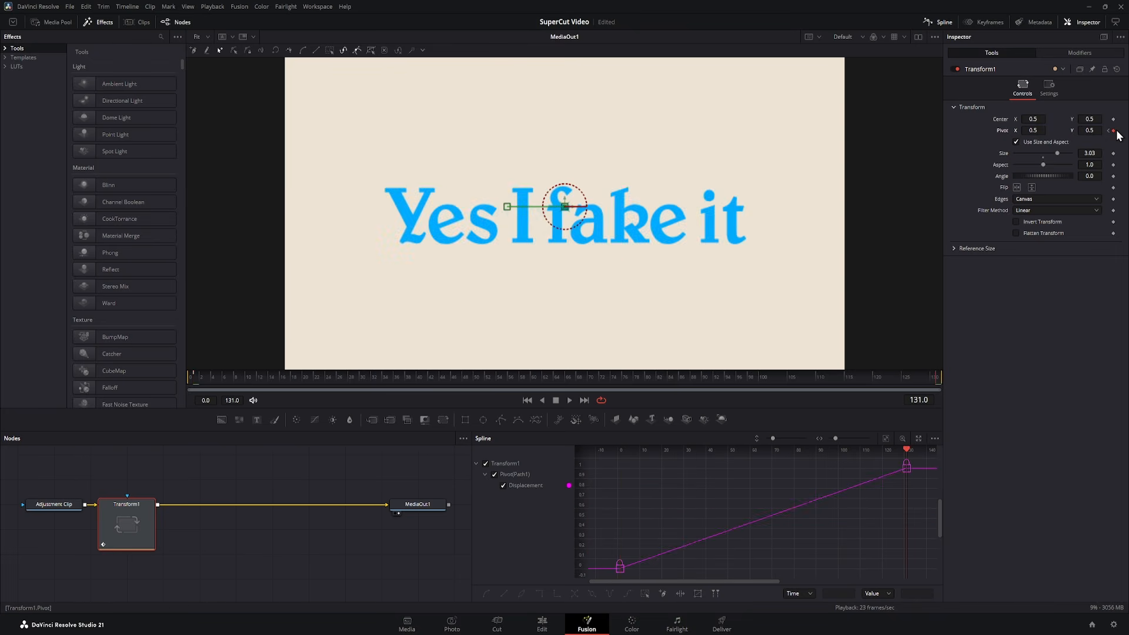
Step: Smooth the second clip's pivot displacement curve, lengthen its ease-out, and scrub through the movement
click(886, 440)
key(ctrl+a)
key(shift+s)
drag(302, 379, 633, 376)
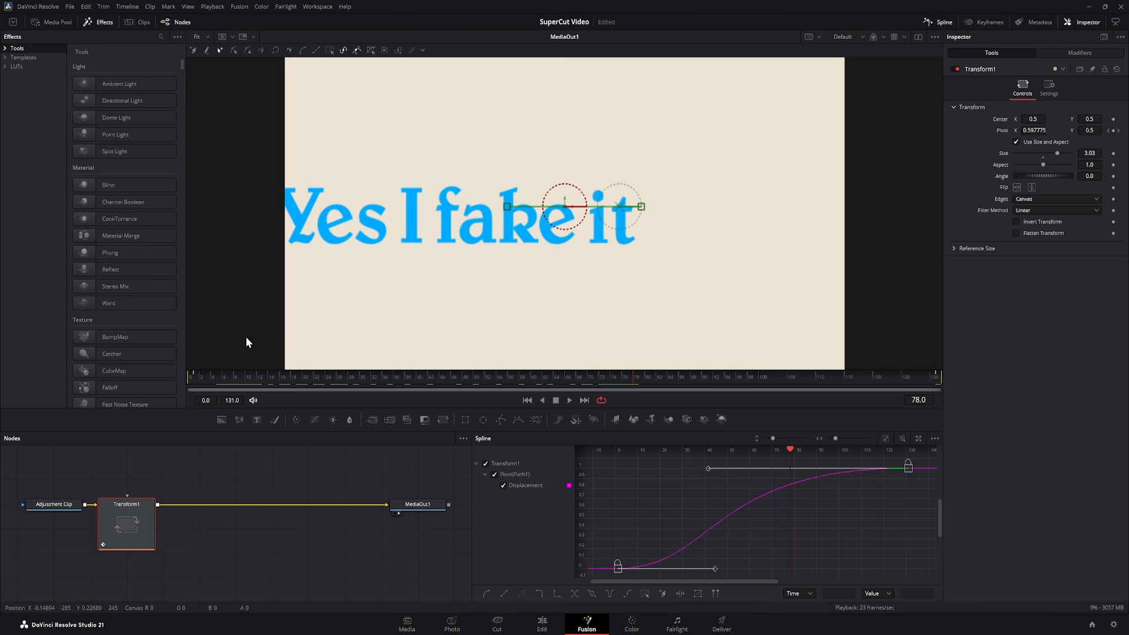
drag(217, 389, 193, 385)
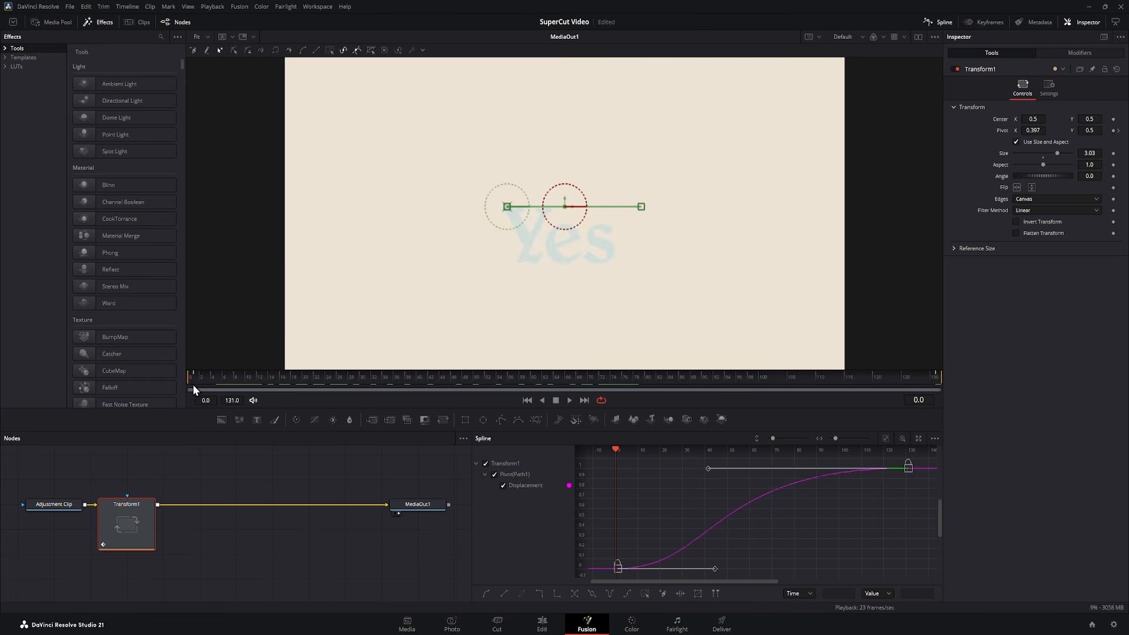
Step: Keyframe the Center at frames 0 and 66, with Center Y at -0.296 on frame 0 and 0.5 on frame 66
click(1113, 120)
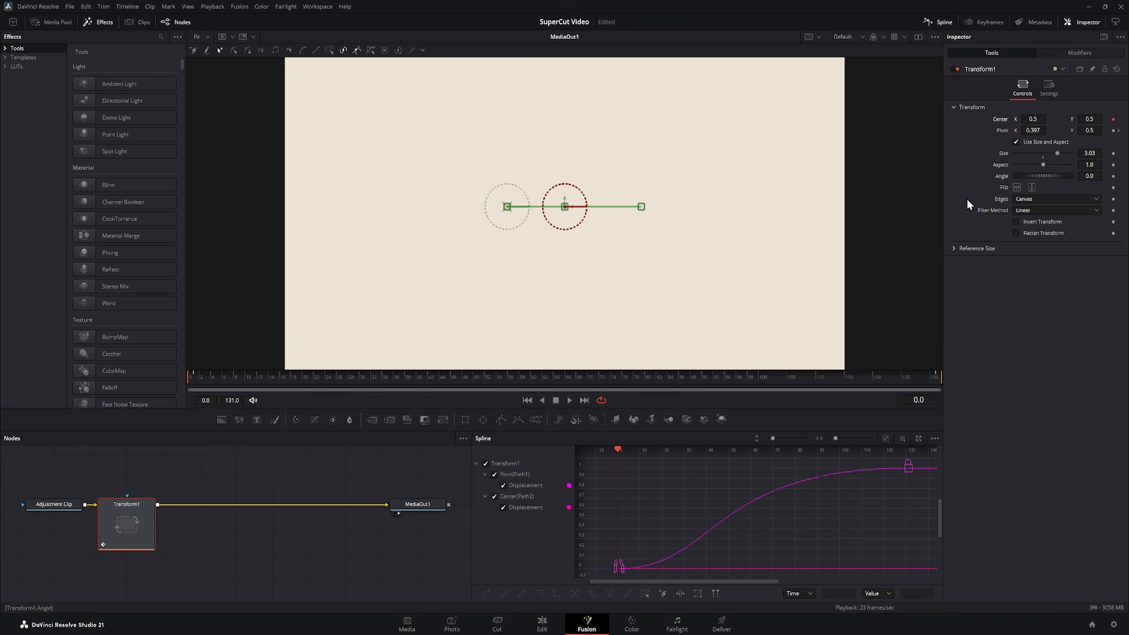
click(567, 379)
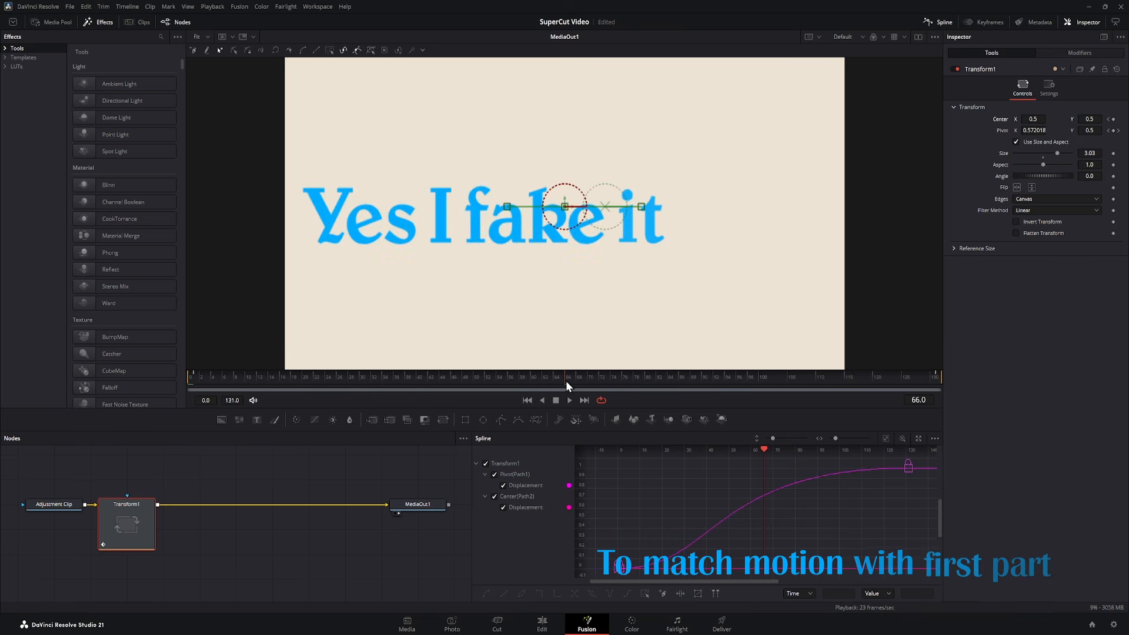
click(1110, 120)
click(1113, 119)
drag(1090, 120, 909, 154)
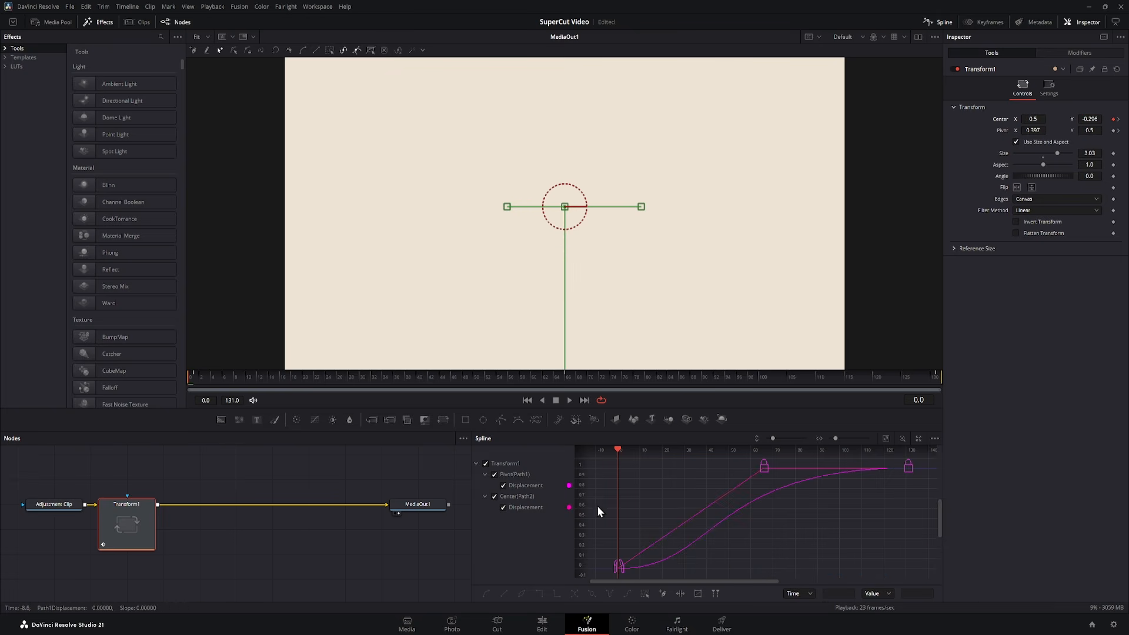
Step: Isolate the Center displacement curve and smooth it into a steep start with a long ease-out toward frame 66
click(501, 486)
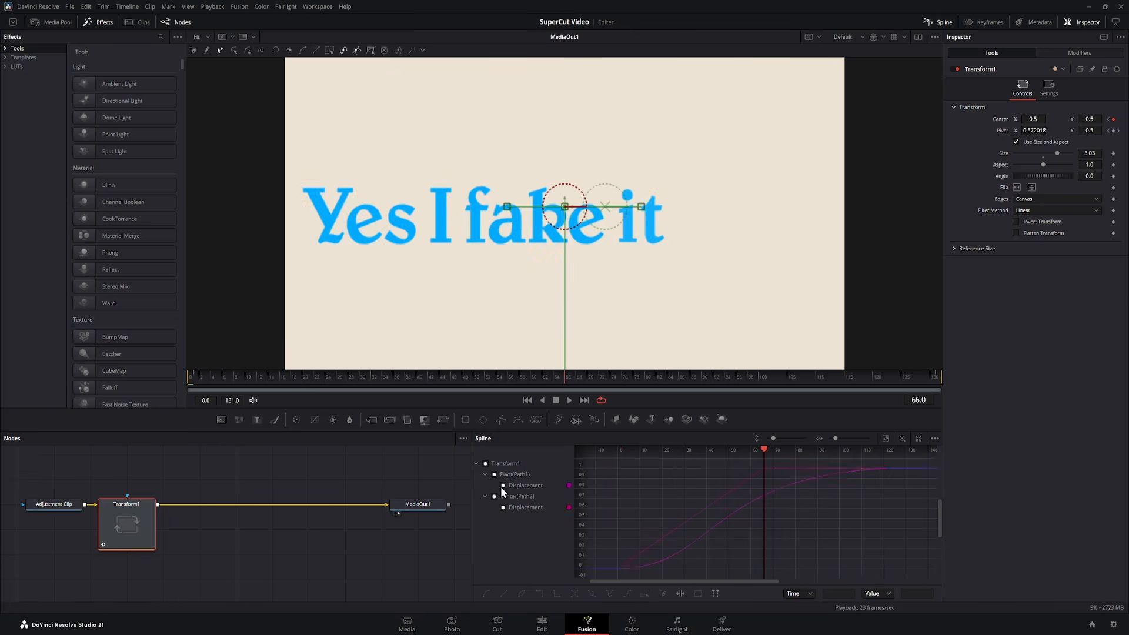
click(501, 487)
click(495, 496)
key(ctrl+a)
key(shift+s)
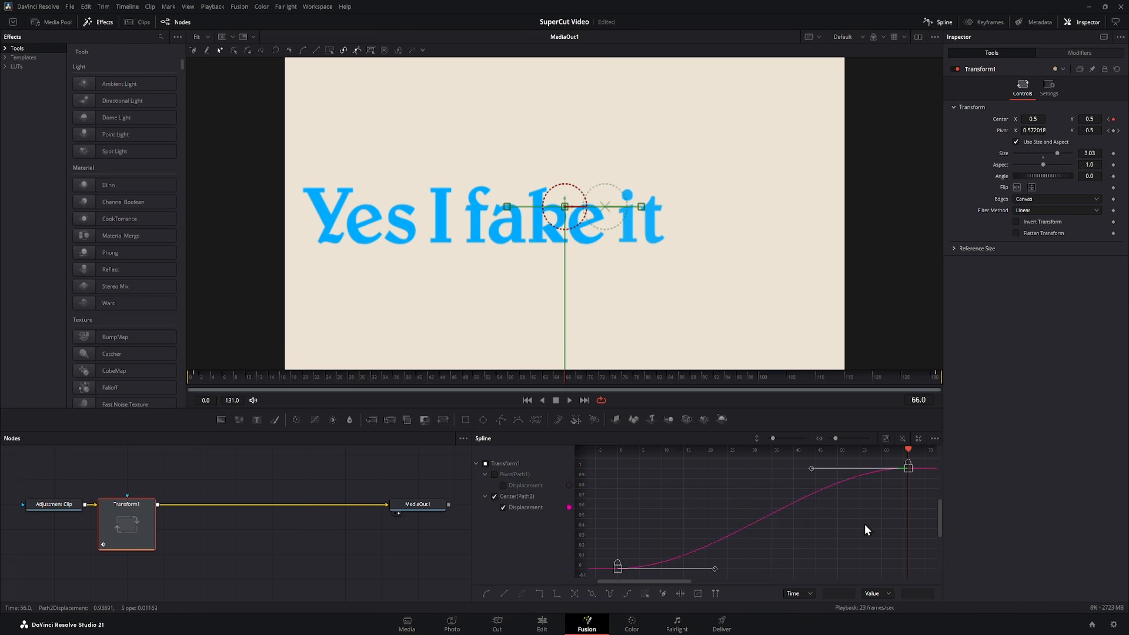
drag(660, 501, 637, 469)
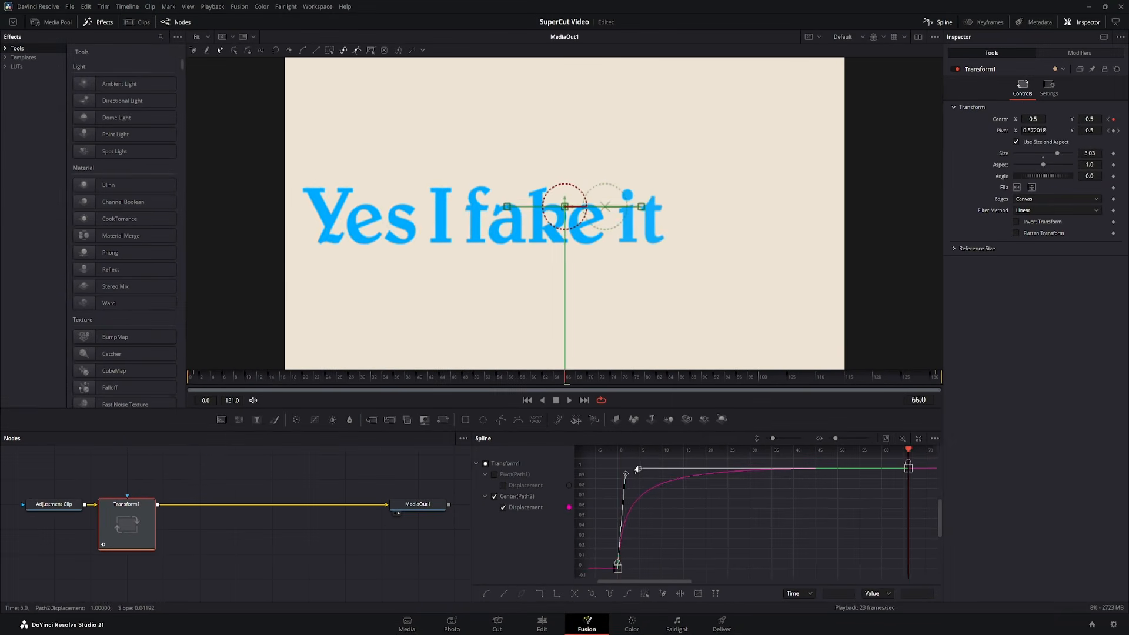
Step: Play the second clip's camera move from its start and review it across both adjustment clips in the edit timeline
drag(204, 382, 179, 396)
key(space)
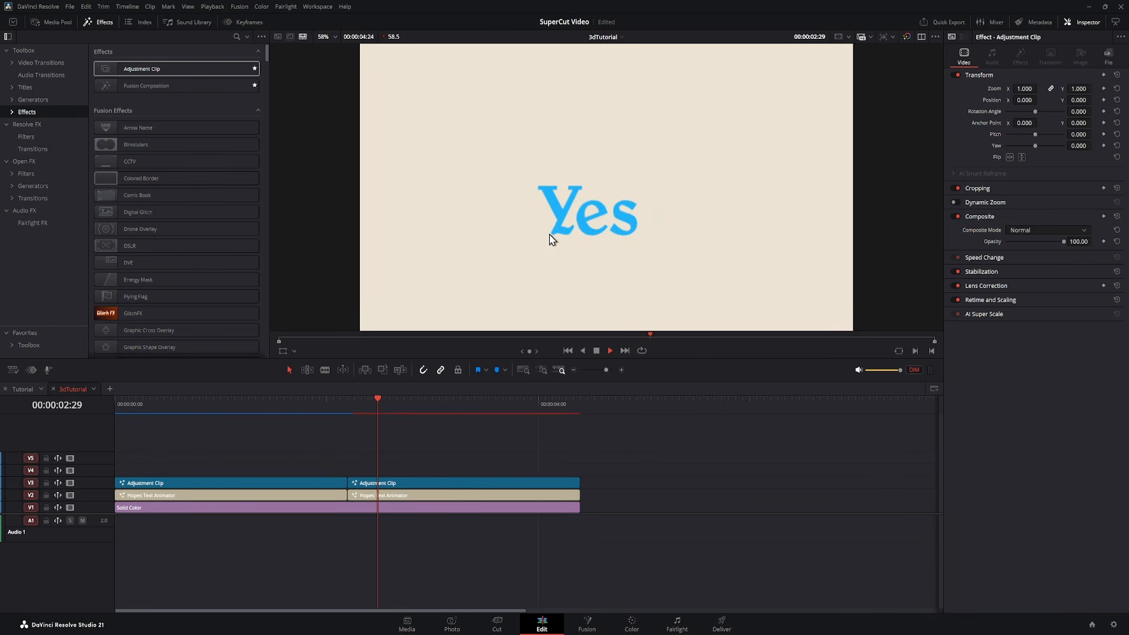
mouse_move(509, 406)
mouse_down()
mouse_move(341, 425)
mouse_move(507, 425)
mouse_up()
Step: Reopen the second adjustment clip in the Fusion page and check its combined center and pivot movement
click(529, 484)
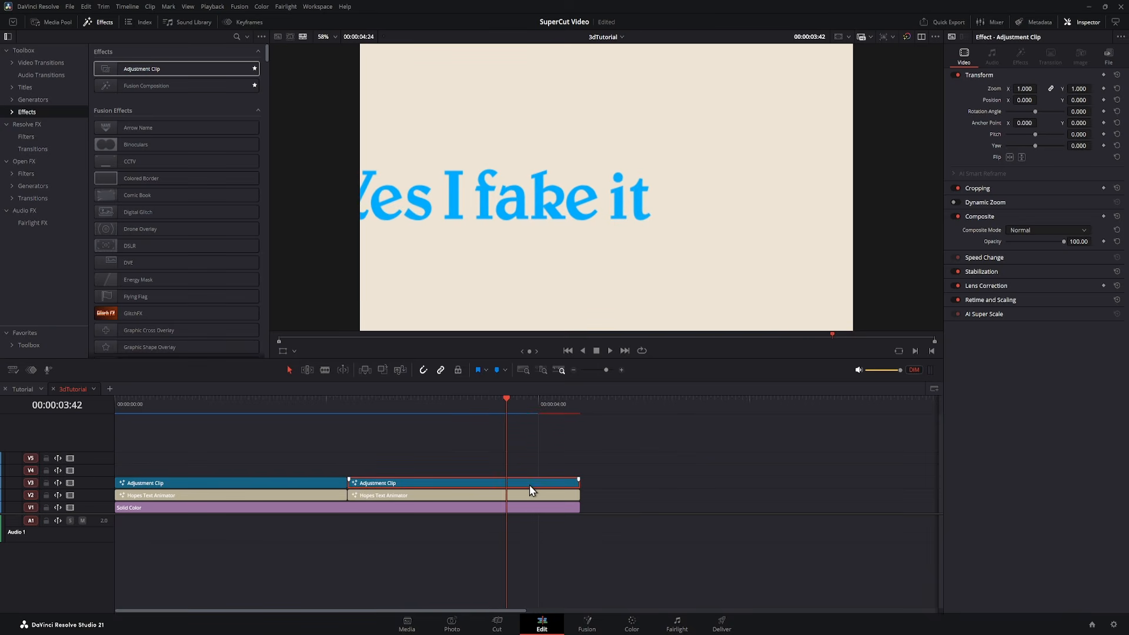
click(587, 624)
key(space)
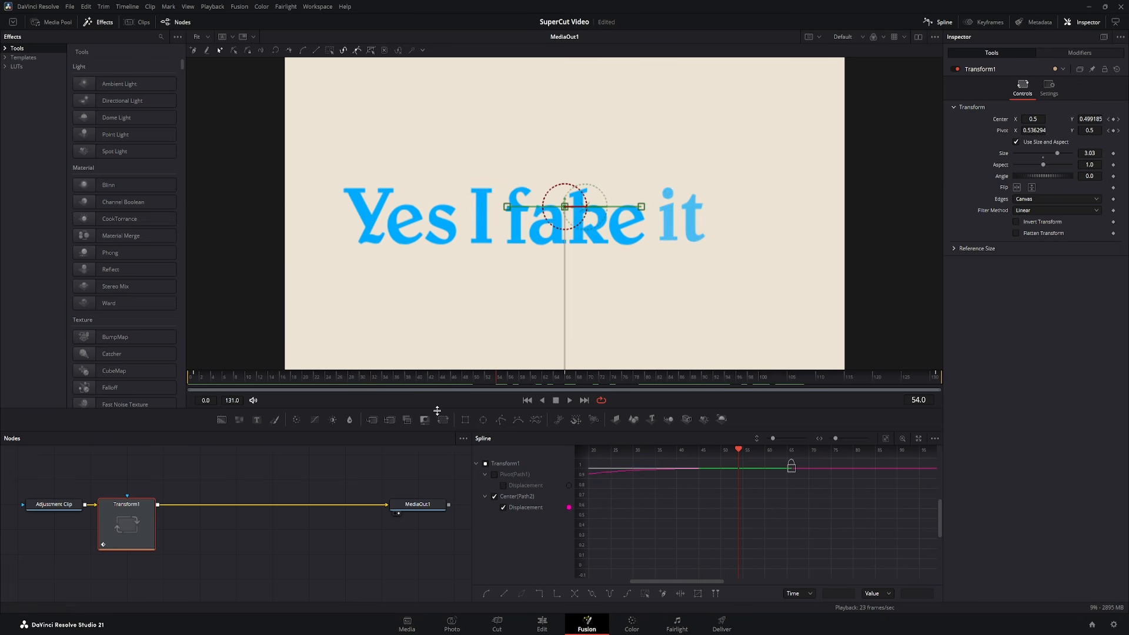